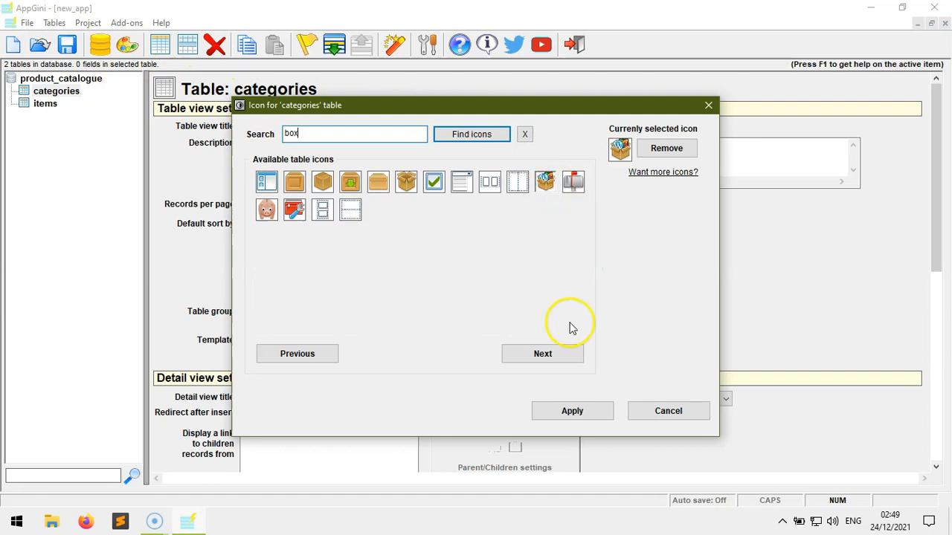
Give the items table the multicolour grid icon, then add a first field to categories
{"action": "left_click", "coordinate": [104, 107]}
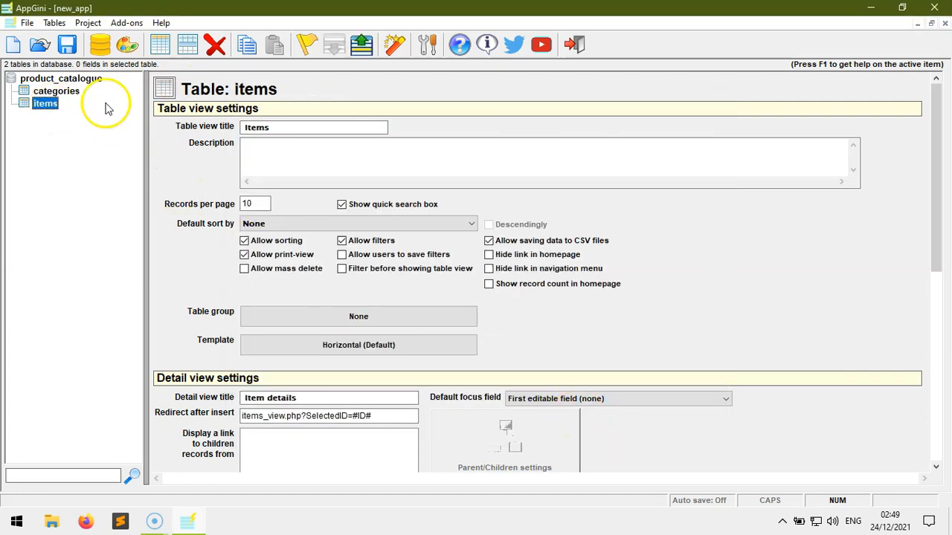
{"action": "left_click", "coordinate": [163, 87]}
{"action": "type", "text": "color"}
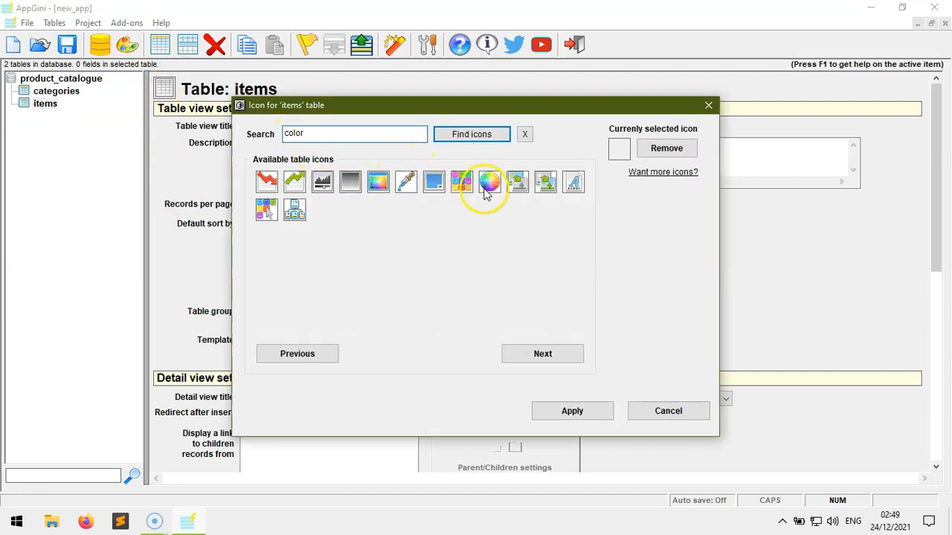
{"action": "left_click", "coordinate": [461, 181]}
{"action": "left_click", "coordinate": [574, 408]}
{"action": "left_click", "coordinate": [64, 91]}
{"action": "left_click", "coordinate": [183, 44]}
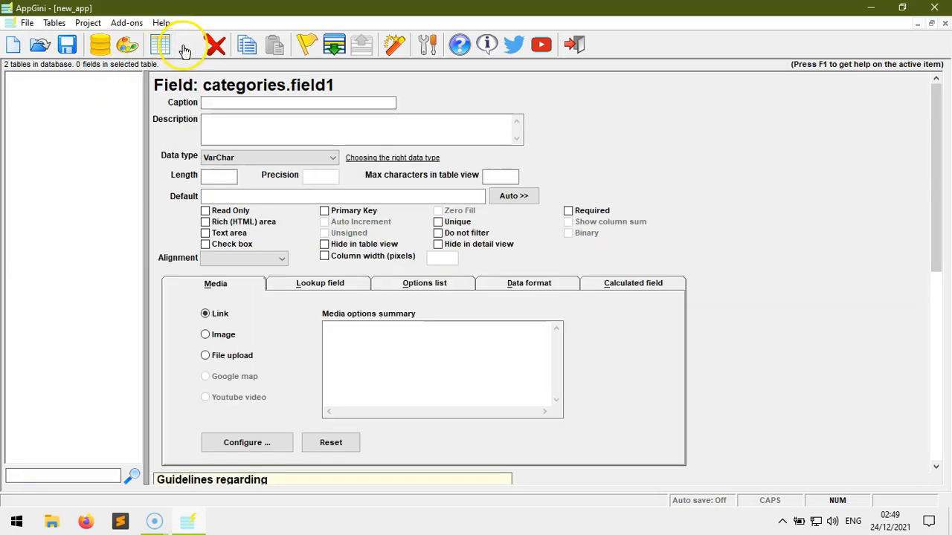
Add the category_name, description and photo fields to the categories table
{"action": "key", "text": "ctrl+f"}
{"action": "type", "text": "category_name"}
{"action": "key", "text": "Return"}
{"action": "key", "text": "ctrl+f"}
{"action": "type", "text": "description"}
{"action": "key", "text": "Return"}
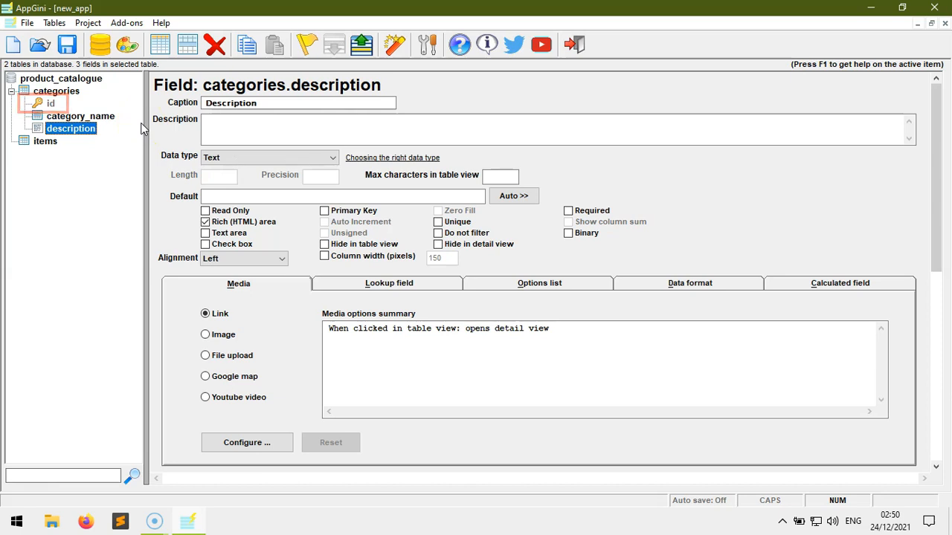
{"action": "key", "text": "ctrl+f"}
{"action": "type", "text": "photo"}
{"action": "key", "text": "Return"}
Add the id, item_label and size fields to the items table
{"action": "key", "text": "Down"}
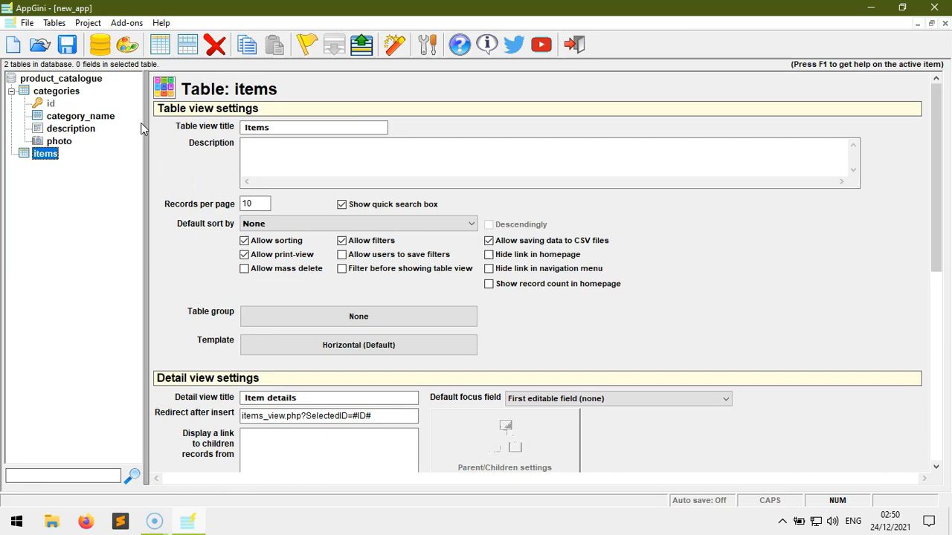
{"action": "key", "text": "ctrl+f"}
{"action": "type", "text": "id"}
{"action": "key", "text": "Return"}
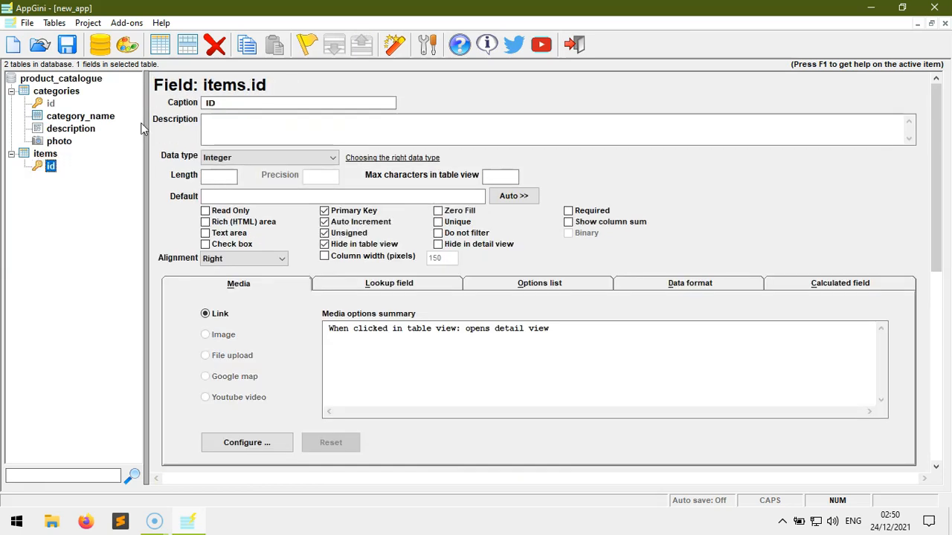
{"action": "key", "text": "ctrl+f"}
{"action": "type", "text": "item_label"}
{"action": "key", "text": "Return"}
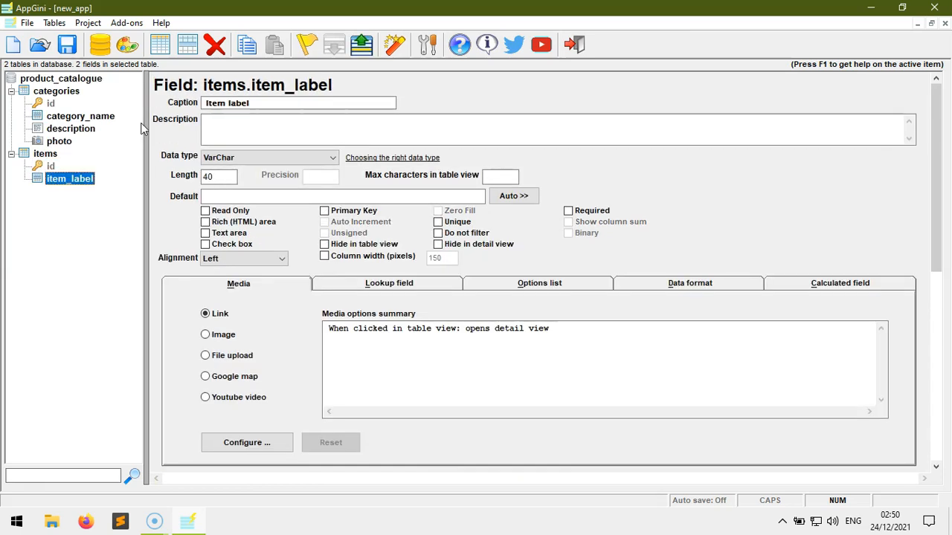
{"action": "key", "text": "ctrl+f"}
{"action": "type", "text": "size"}
{"action": "key", "text": "Return"}
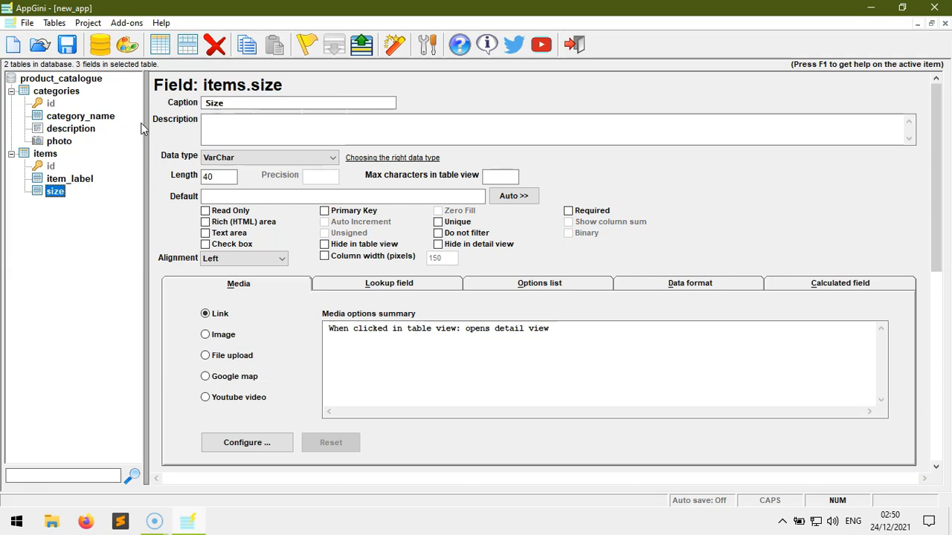
Add the color, target_group and category fields to the items table
{"action": "key", "text": "ctrl+f"}
{"action": "type", "text": "color"}
{"action": "key", "text": "Return"}
{"action": "key", "text": "ctrl+f"}
{"action": "type", "text": "target_group"}
{"action": "key", "text": "Return"}
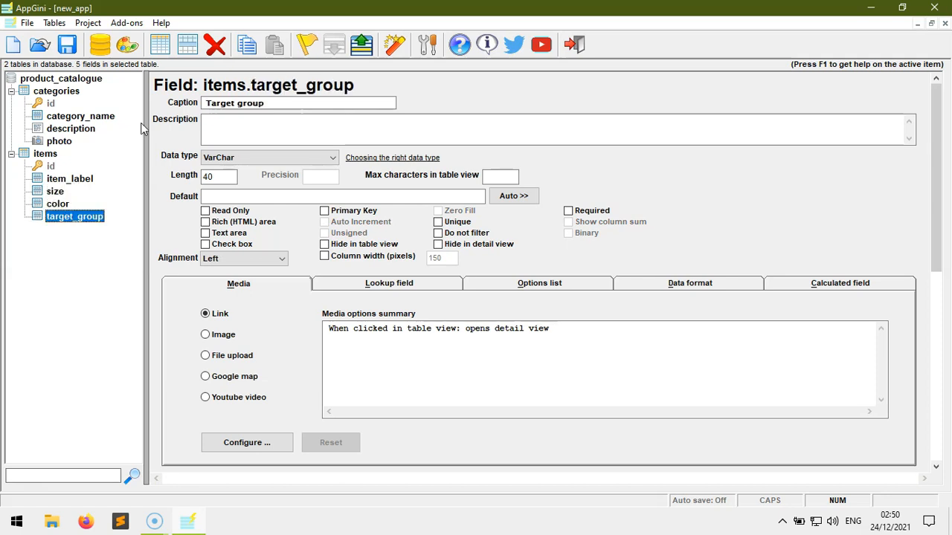
{"action": "key", "text": "ctrl+f"}
{"action": "type", "text": "categor"}
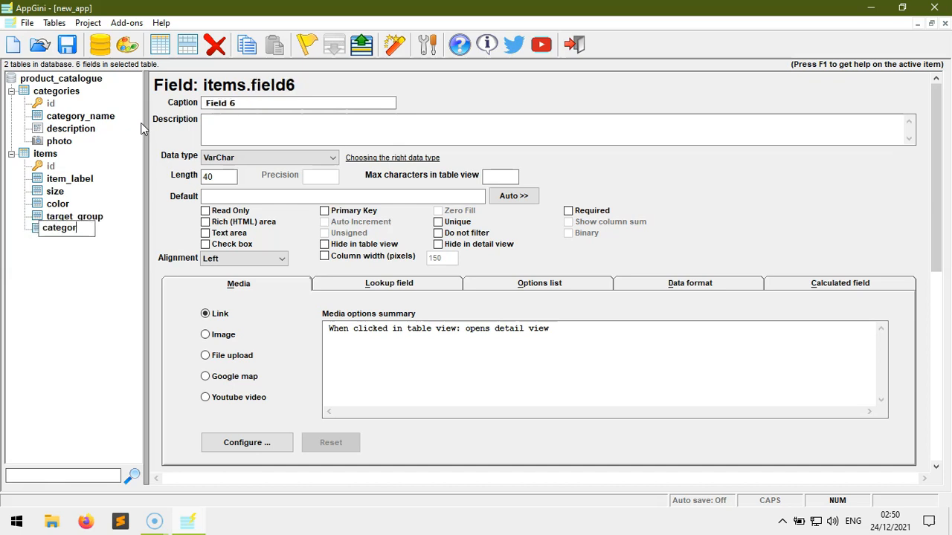
{"action": "type", "text": "y"}
{"action": "key", "text": "Return"}
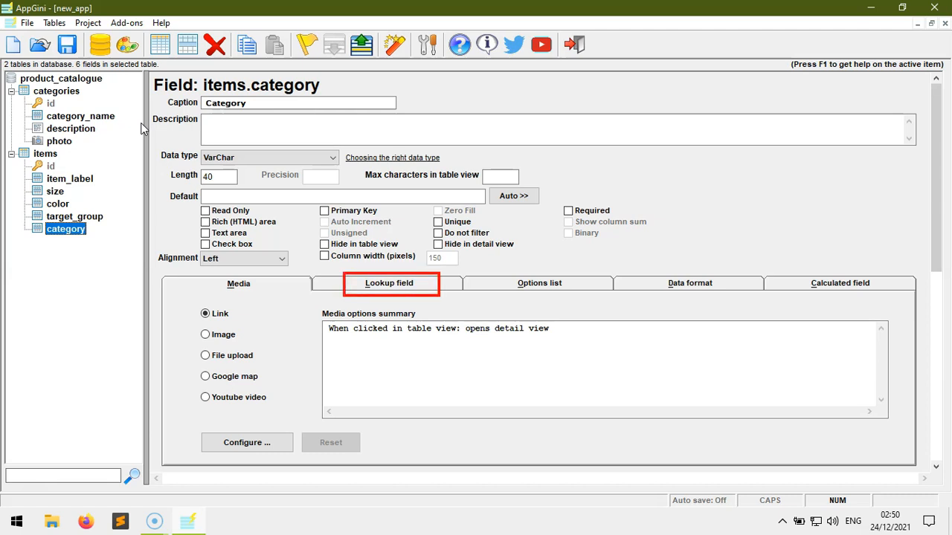
Set items.category as a lookup to the categories table, captioned by category_name
{"action": "left_click", "coordinate": [393, 283]}
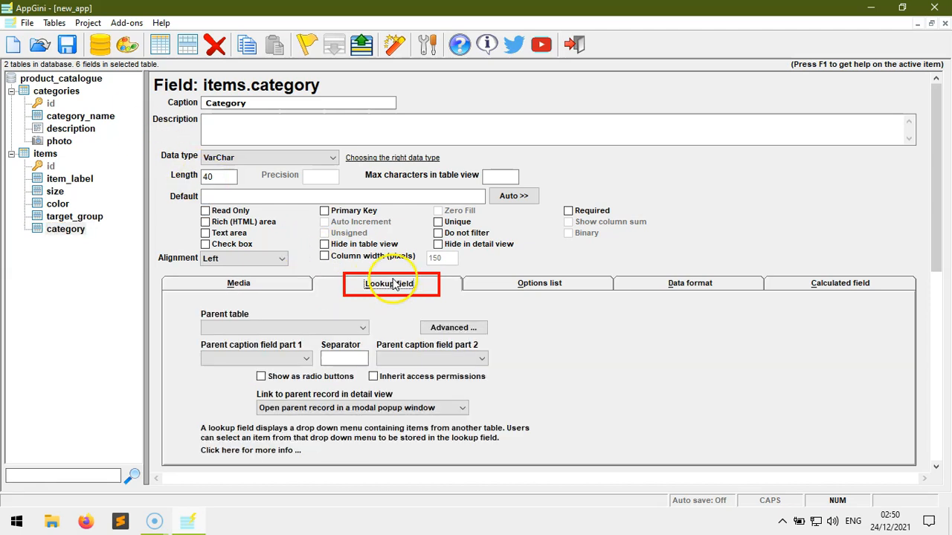
{"action": "left_click", "coordinate": [345, 327]}
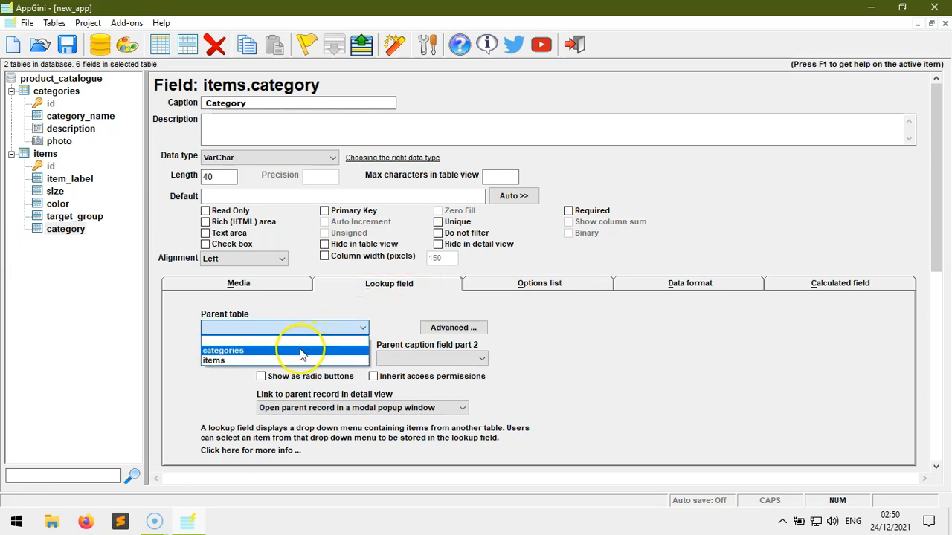
{"action": "left_click", "coordinate": [299, 350]}
{"action": "left_click", "coordinate": [290, 361]}
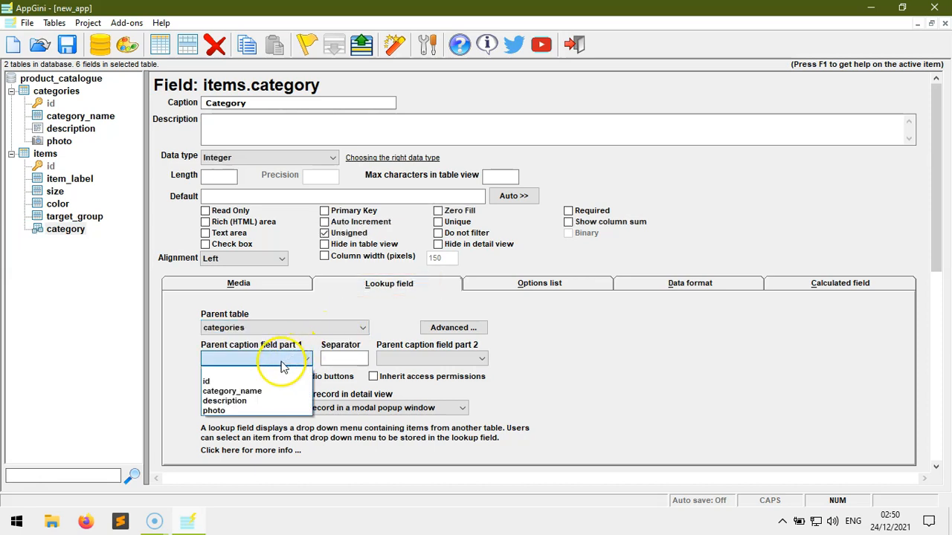
{"action": "left_click", "coordinate": [231, 387]}
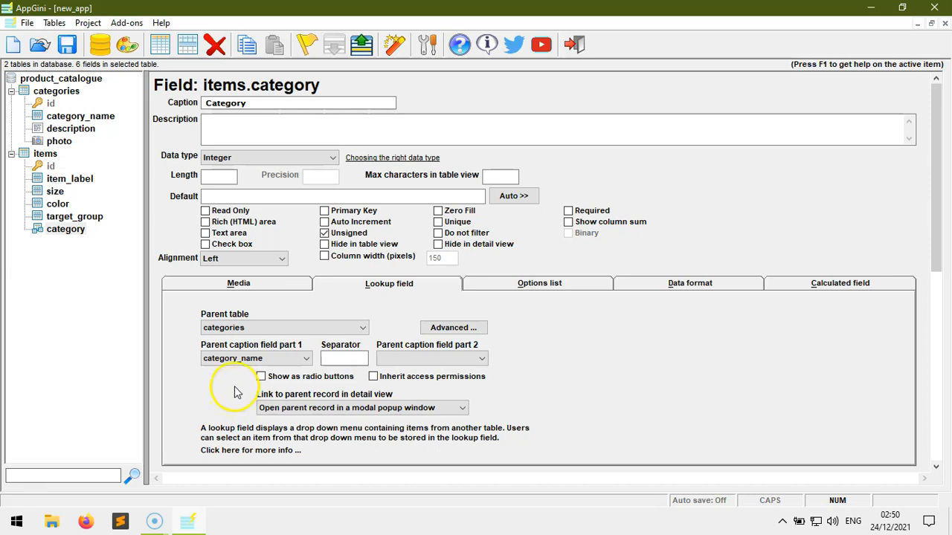
{"action": "left_click", "coordinate": [58, 91]}
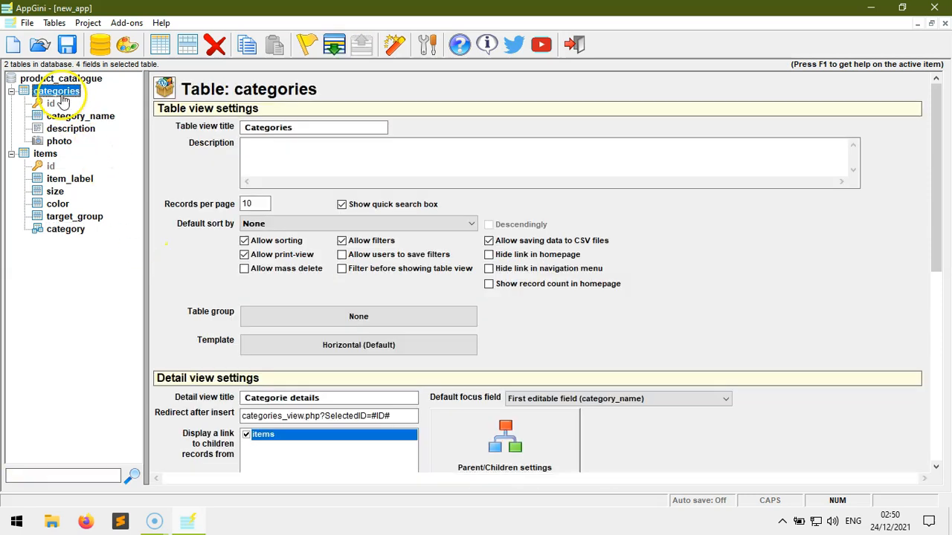
Show items as a child tab with an icon, titled 'Category items', below the categories detail view
{"action": "left_click", "coordinate": [554, 452]}
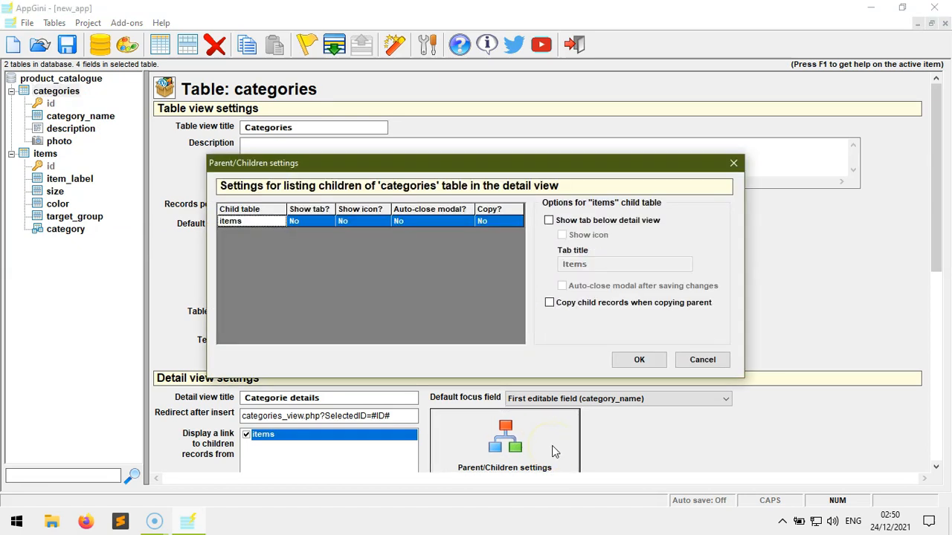
{"action": "left_click", "coordinate": [563, 222]}
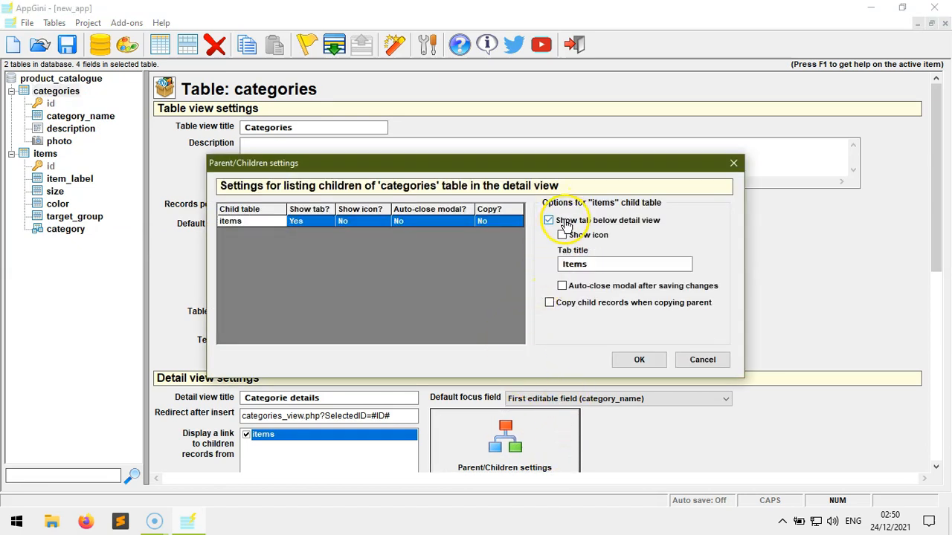
{"action": "left_click", "coordinate": [562, 235]}
{"action": "double_click", "coordinate": [595, 264]}
{"action": "type", "text": "Category i"}
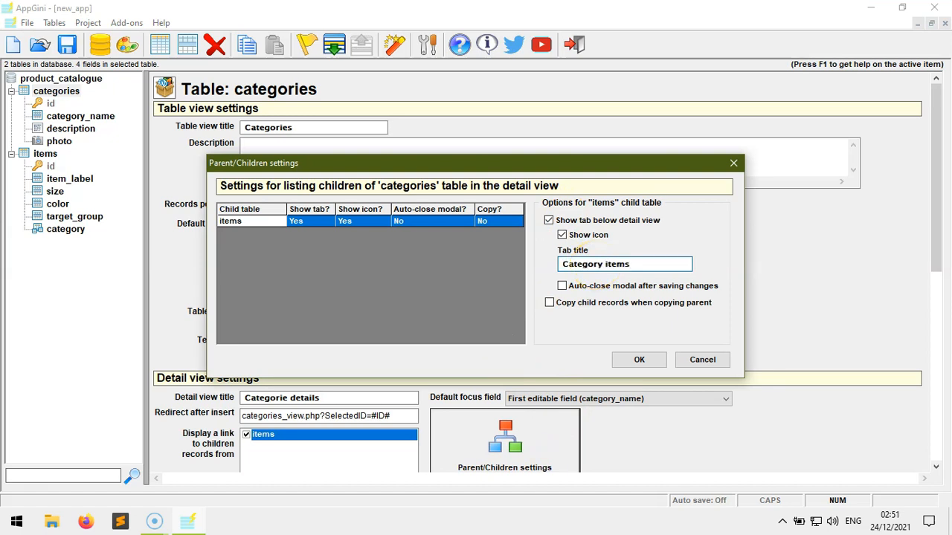
{"action": "left_click", "coordinate": [634, 358]}
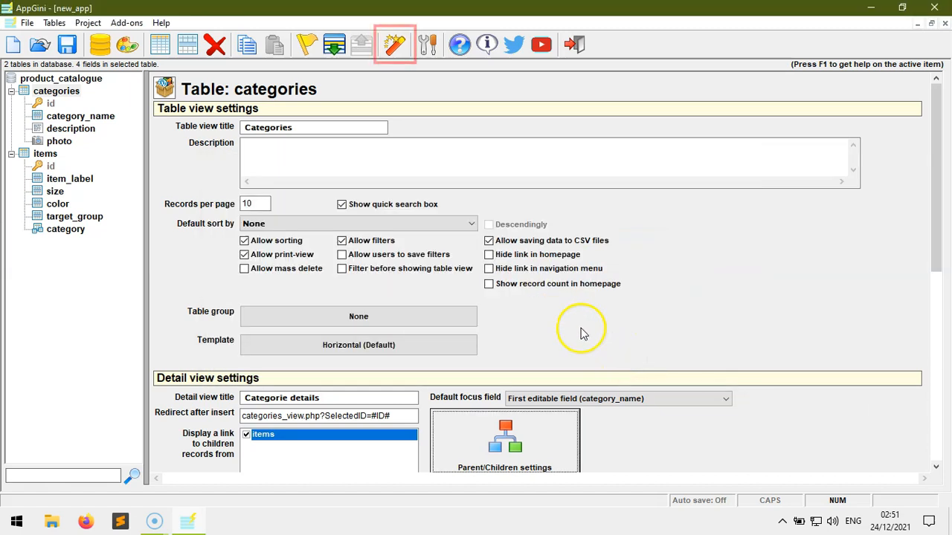
Generate the PHP app into the c:\xampp\htdocs\product_catalogue output folder
{"action": "left_click", "coordinate": [395, 45]}
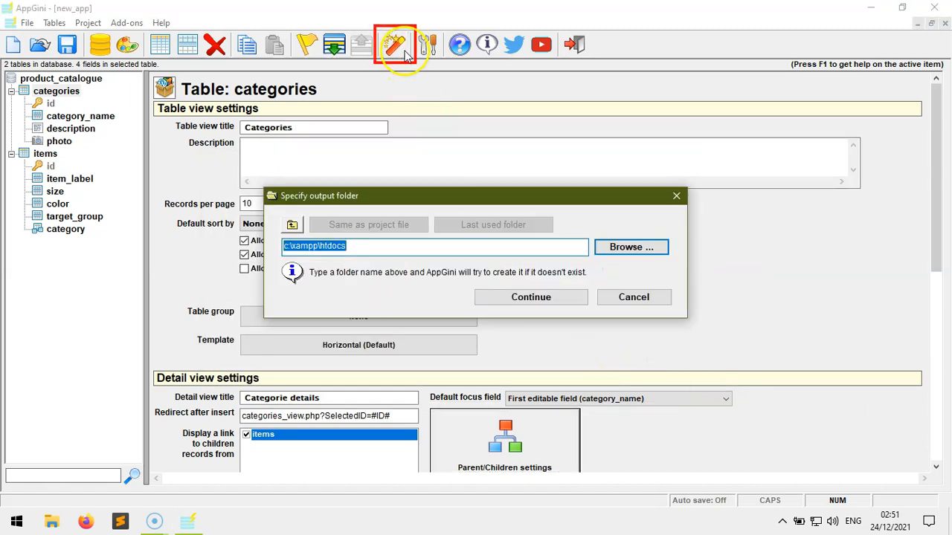
{"action": "left_click", "coordinate": [398, 249]}
{"action": "type", "text": "\\product_catalogue"}
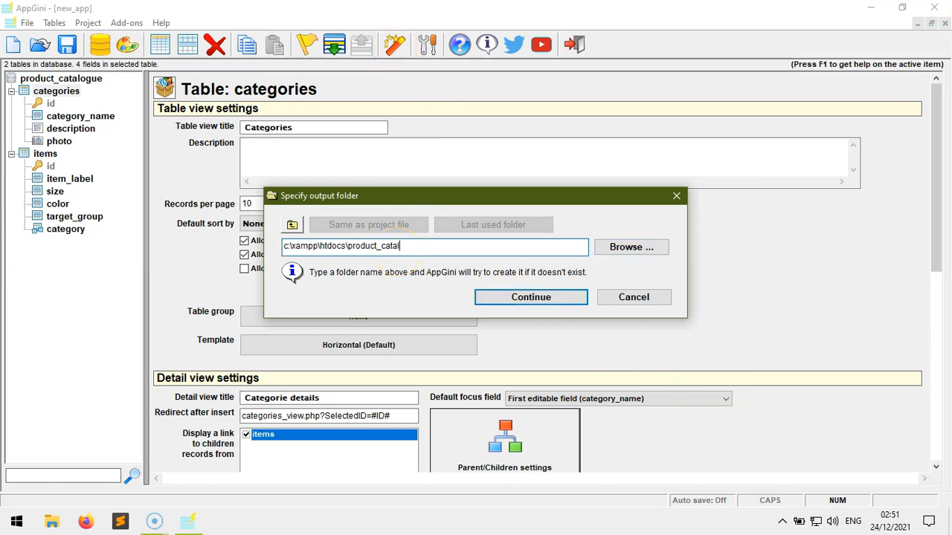
{"action": "left_click", "coordinate": [527, 297]}
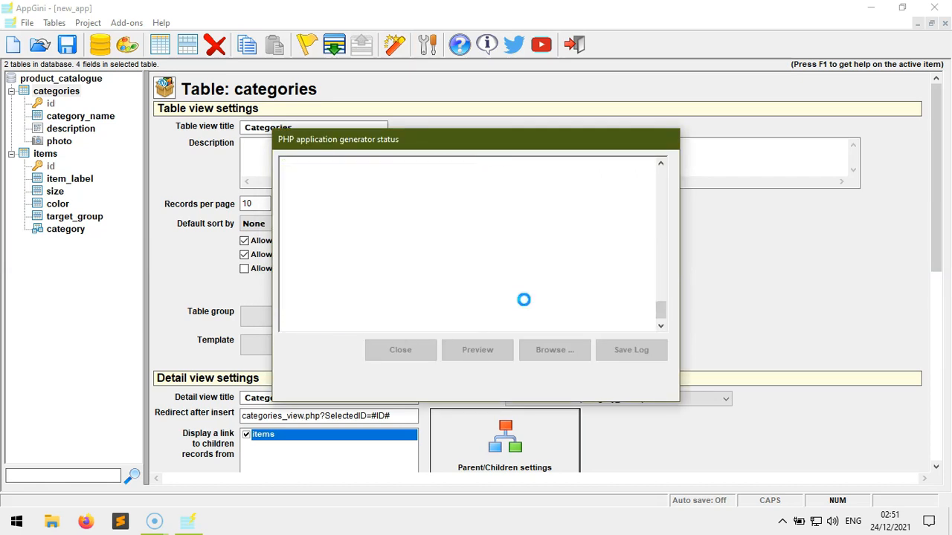
Browse the generated product_catalogue files, then preview the app's setup page in the browser
{"action": "left_click", "coordinate": [548, 349]}
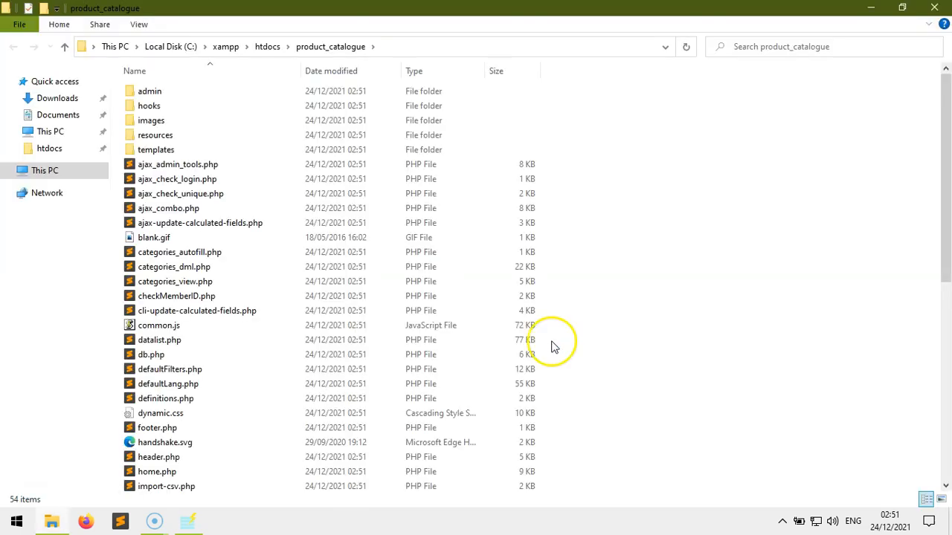
{"action": "left_click_drag", "start_coordinate": [948, 83], "coordinate": [935, 307]}
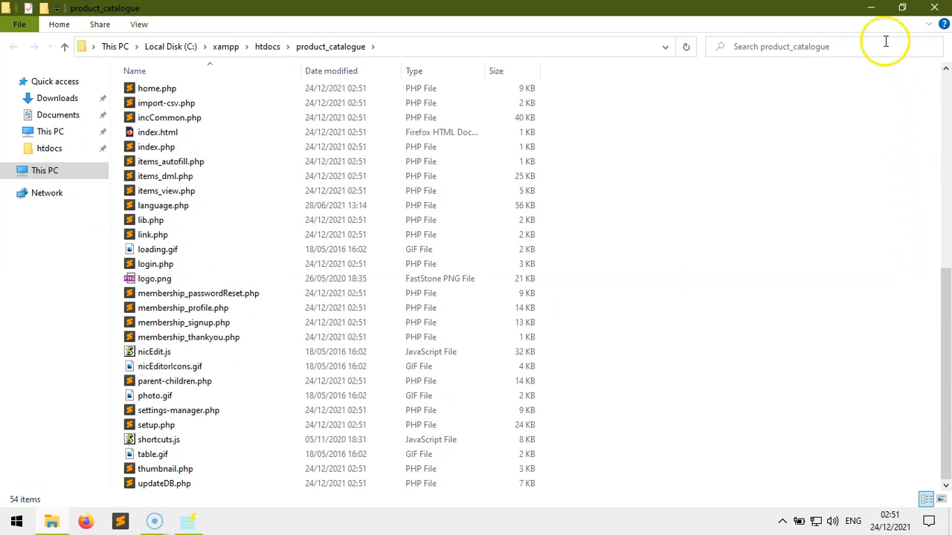
{"action": "left_click", "coordinate": [873, 12]}
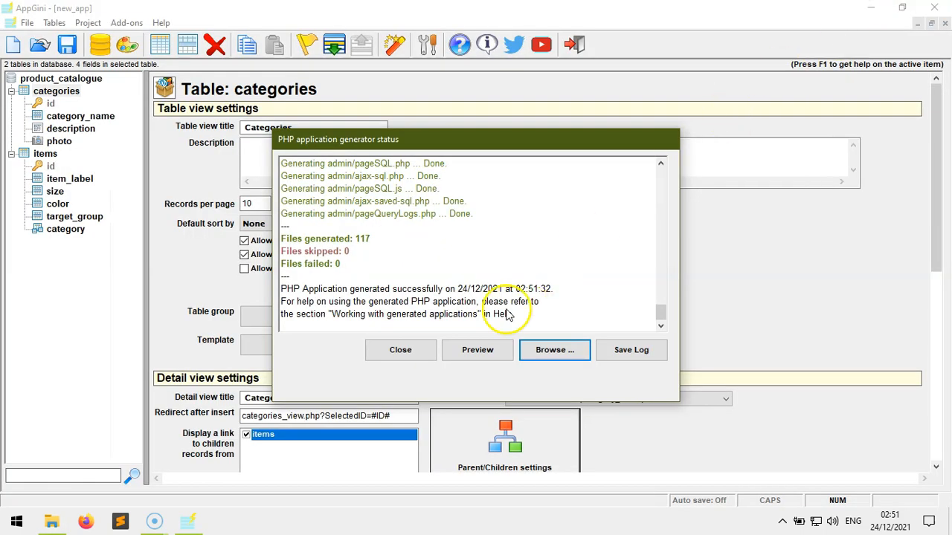
{"action": "left_click", "coordinate": [476, 355]}
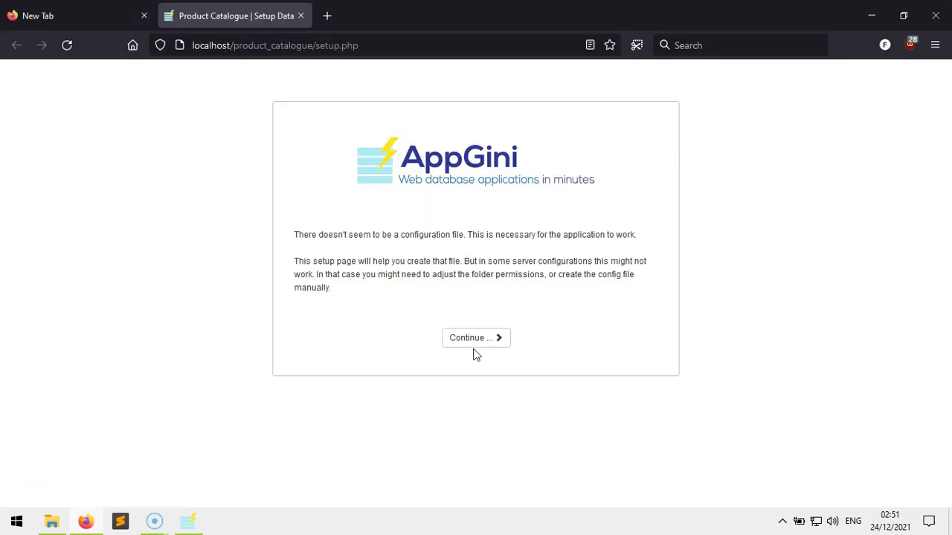
Enter database name product_catalogue, username root and the database password in setup
{"action": "left_click", "coordinate": [475, 344]}
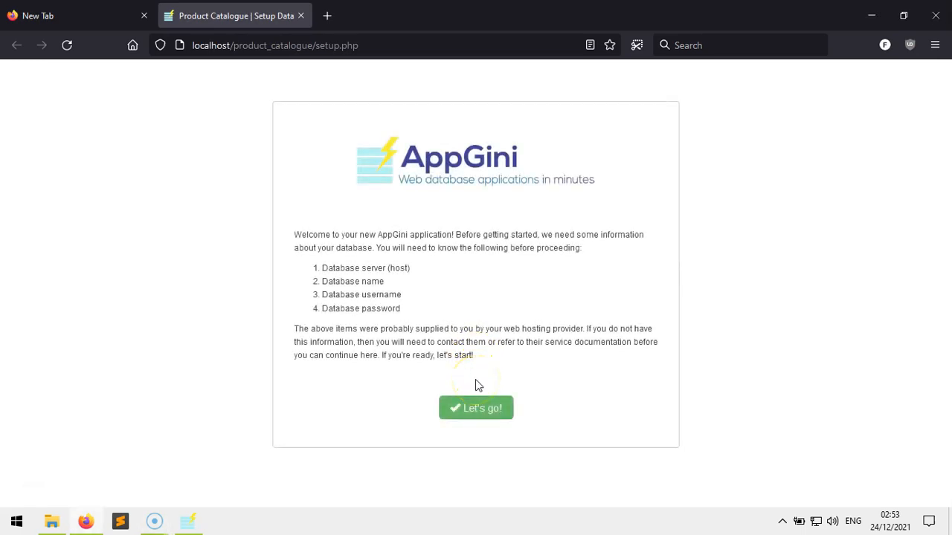
{"action": "left_click", "coordinate": [476, 401]}
{"action": "type", "text": "prody="}
{"action": "key", "text": "BackSpace"}
{"action": "key", "text": "BackSpace"}
{"action": "type", "text": "uct_catalogue"}
{"action": "key", "text": "Tab"}
{"action": "type", "text": "root"}
{"action": "key", "text": "Tab"}
{"action": "type", "text": "*******"}
Create the 'admin' account with e-mail and password, submit, and dismiss the save-login prompt
{"action": "key", "text": "Tab"}
{"action": "type", "text": "admin"}
{"action": "key", "text": "Tab"}
{"action": "type", "text": "admin@test.com"}
{"action": "key", "text": "Tab"}
{"action": "type", "text": "******"}
{"action": "key", "text": "Tab"}
{"action": "type", "text": "******"}
{"action": "key", "text": "Return"}
{"action": "left_click", "coordinate": [746, 202]}
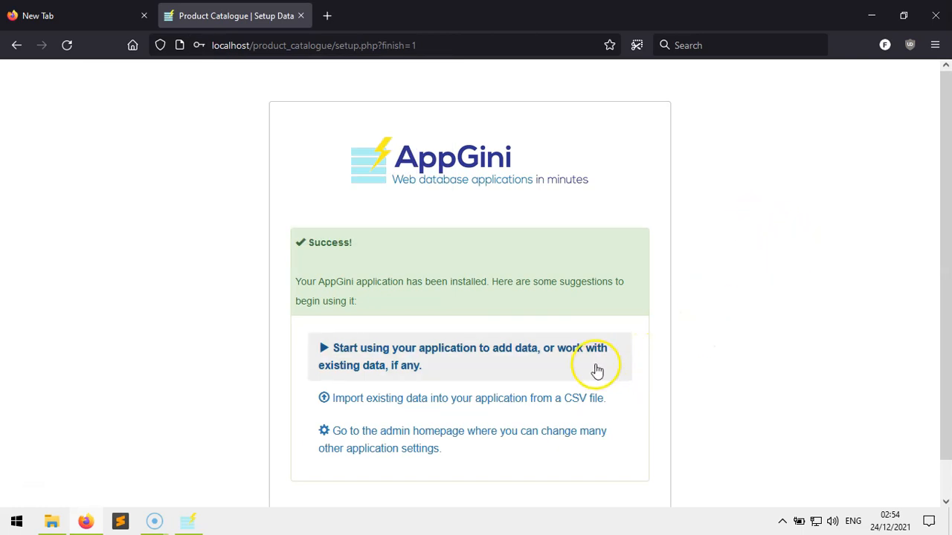
{"action": "left_click", "coordinate": [573, 359]}
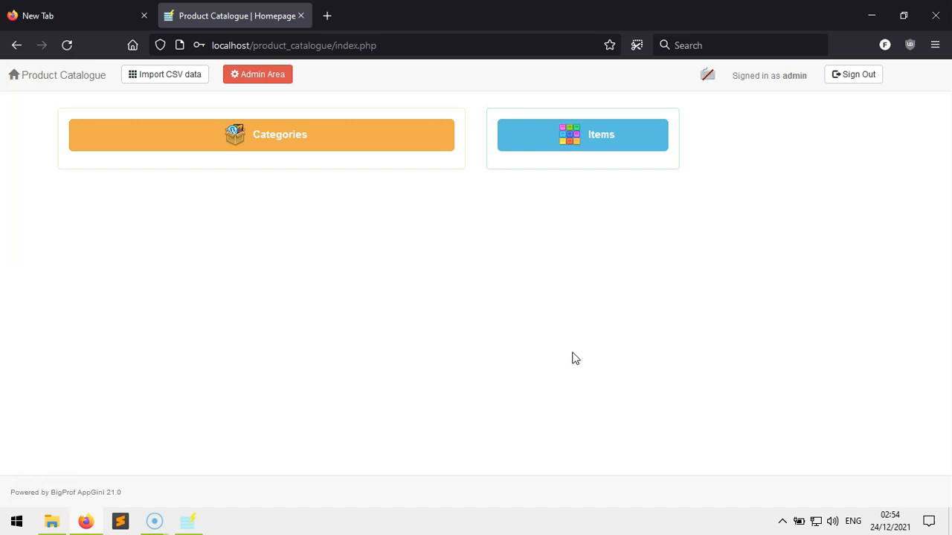
Open the Categories list from the app homepage
{"action": "left_click", "coordinate": [327, 149]}
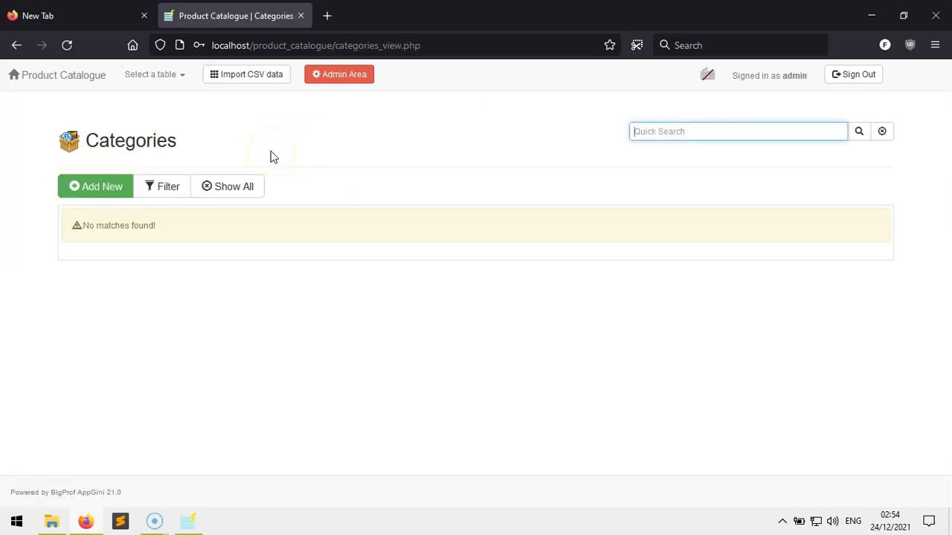
Save new categories Dresses and T-shirts, then go back to the Categories list
{"action": "left_click", "coordinate": [114, 188]}
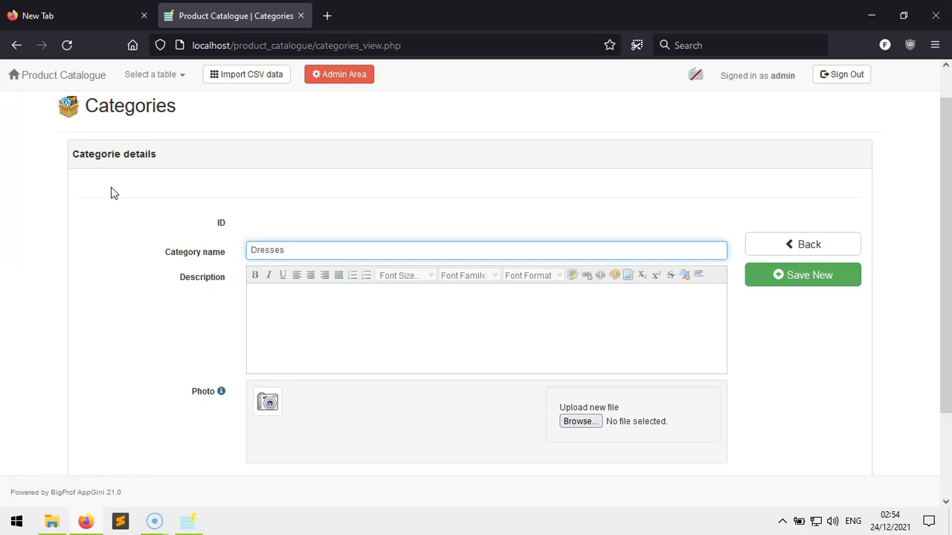
{"action": "left_click", "coordinate": [803, 275]}
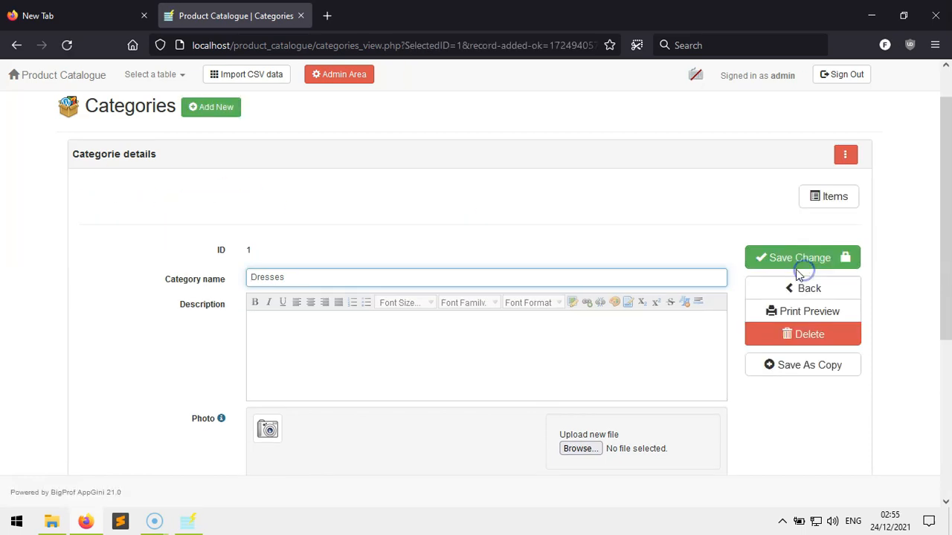
{"action": "left_click", "coordinate": [211, 112]}
{"action": "type", "text": "T-shirts"}
{"action": "left_click", "coordinate": [836, 281]}
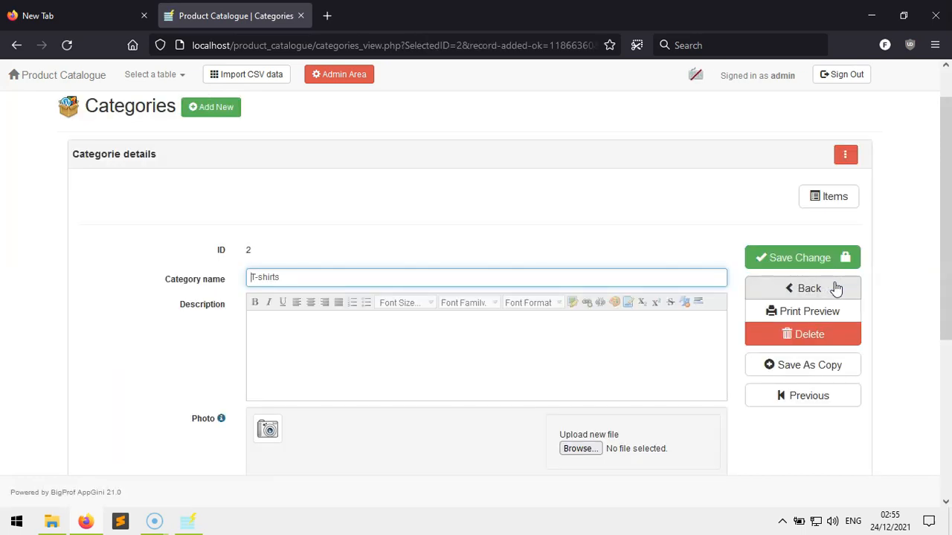
{"action": "left_click", "coordinate": [835, 289]}
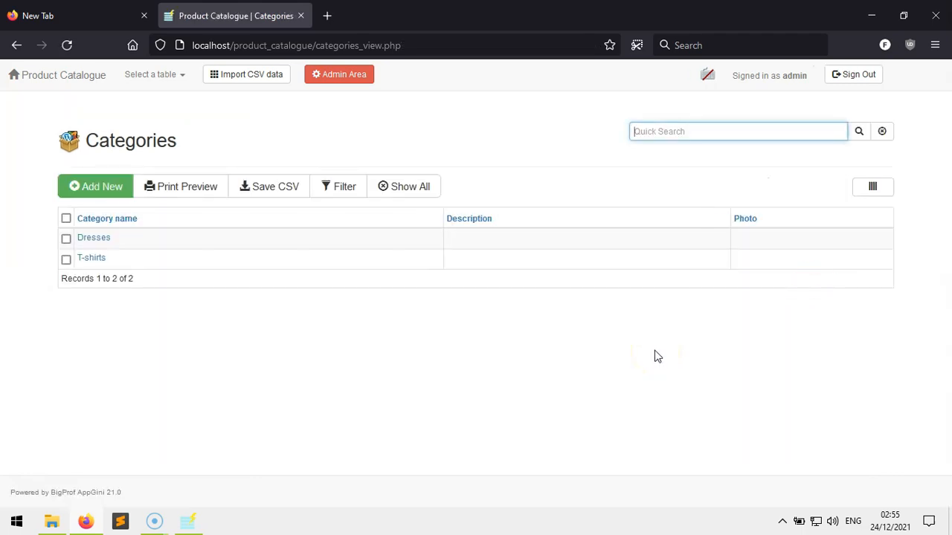
Save item 'A & I dresses' with size M, Green, Girls, category Dresses, then return to Items
{"action": "left_click", "coordinate": [169, 83]}
{"action": "left_click", "coordinate": [175, 136]}
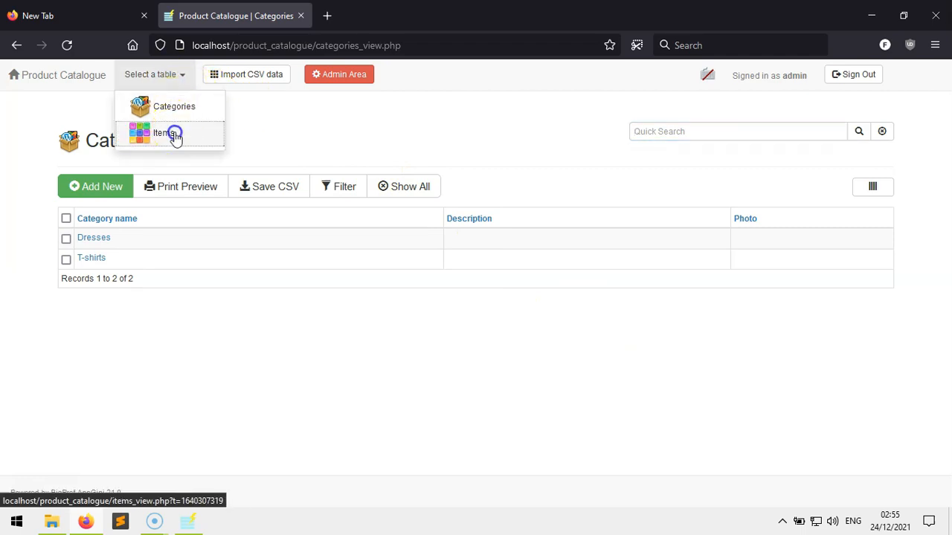
{"action": "left_click", "coordinate": [100, 190]}
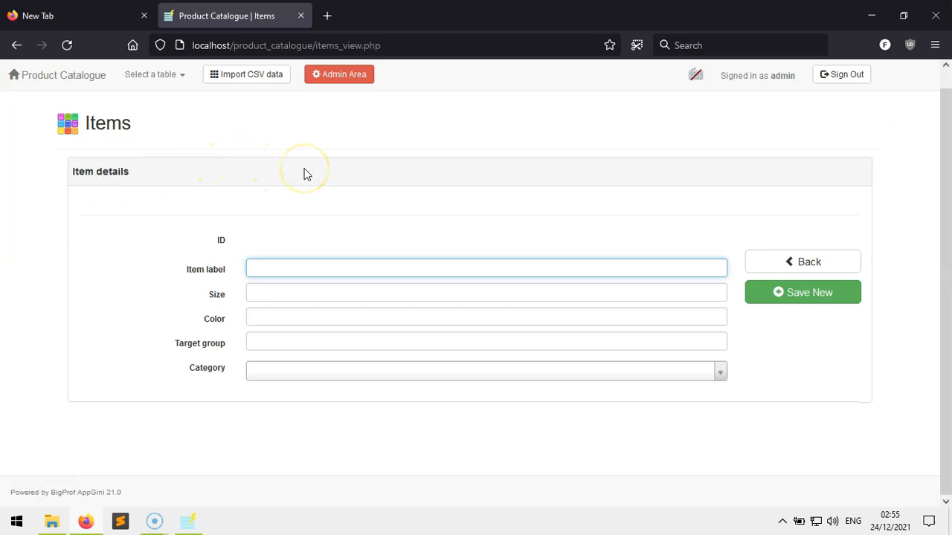
{"action": "type", "text": "A & I dresses"}
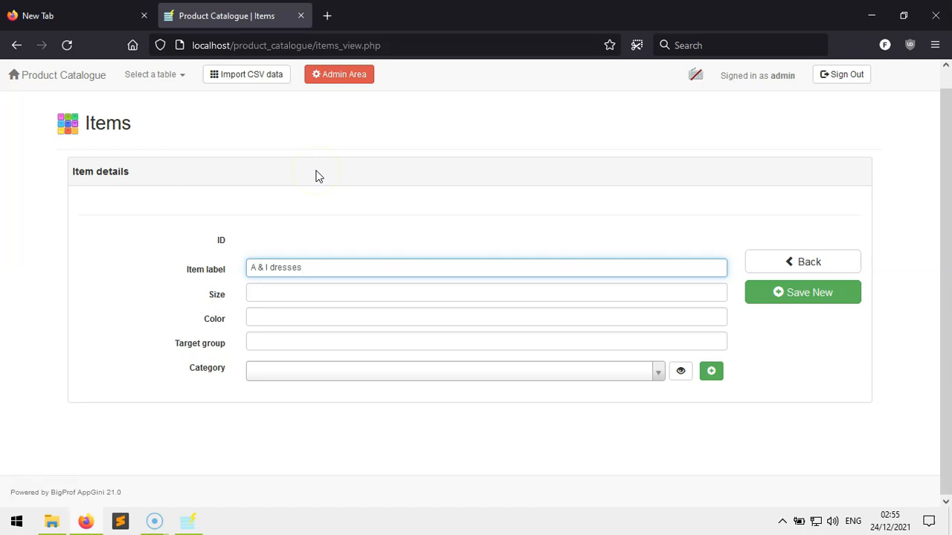
{"action": "key", "text": "Tab"}
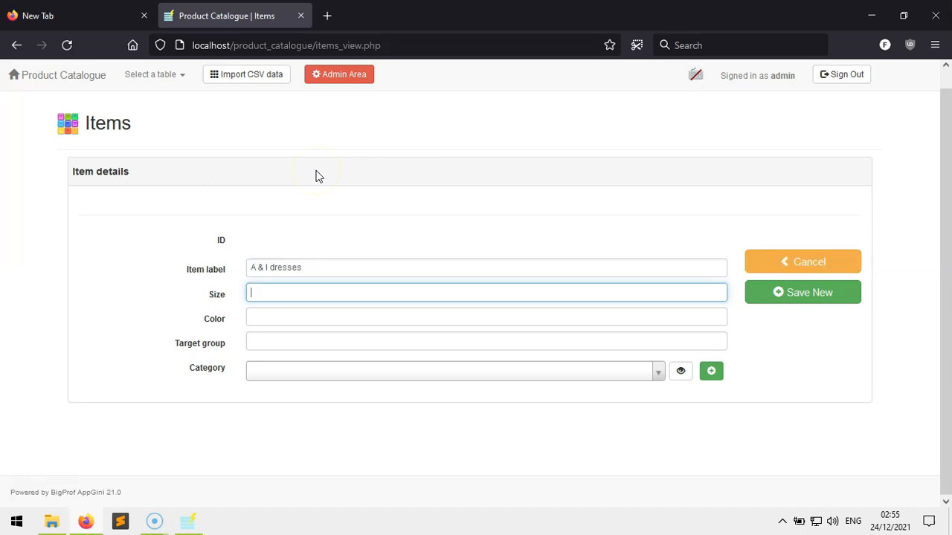
{"action": "type", "text": "Green"}
{"action": "key", "text": "Tab"}
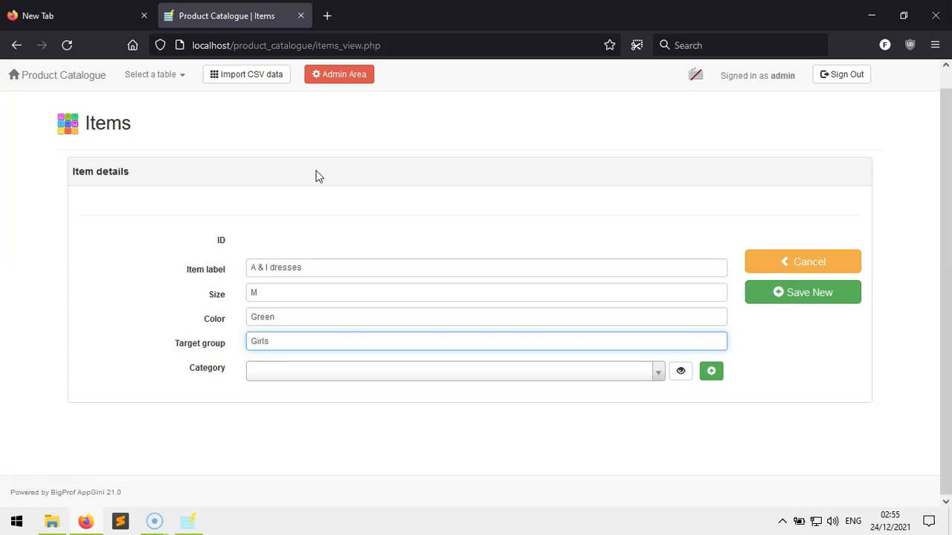
{"action": "left_click", "coordinate": [594, 373]}
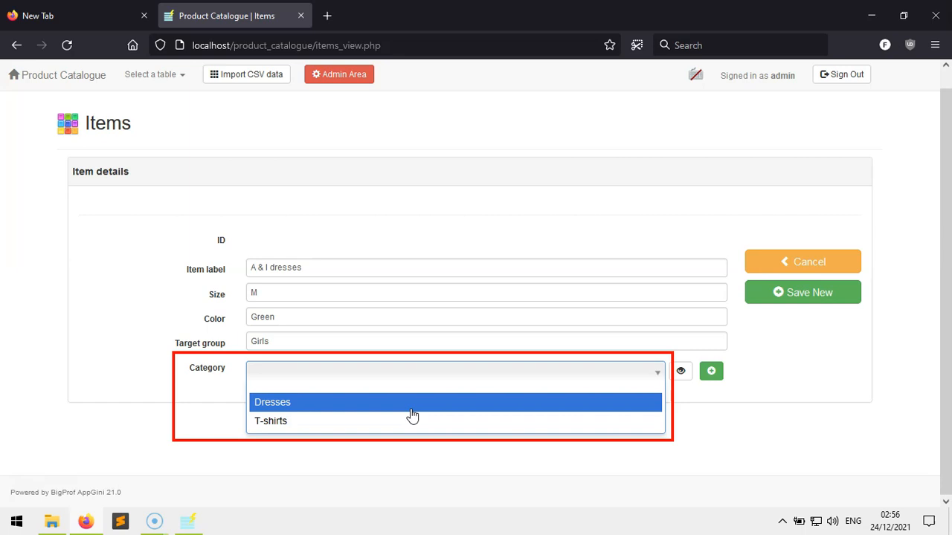
{"action": "left_click", "coordinate": [411, 412]}
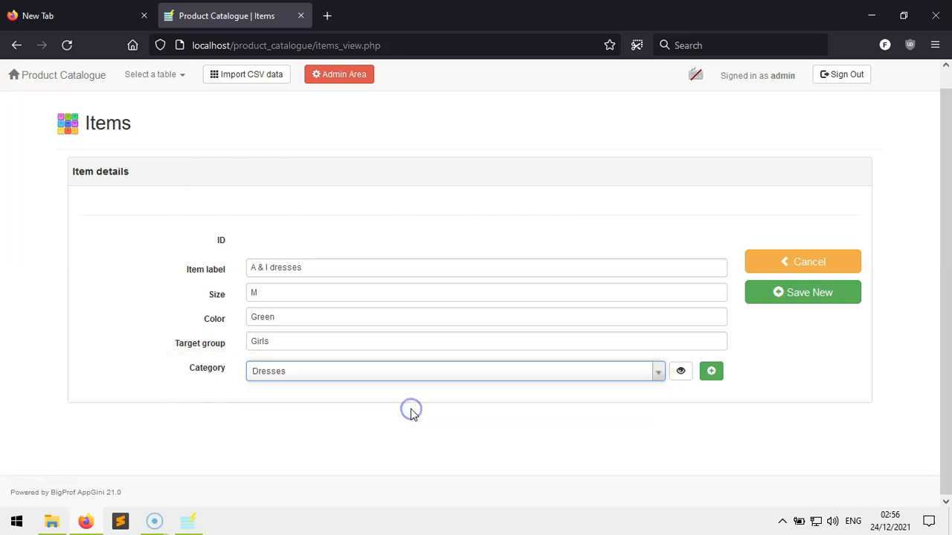
{"action": "left_click", "coordinate": [805, 294]}
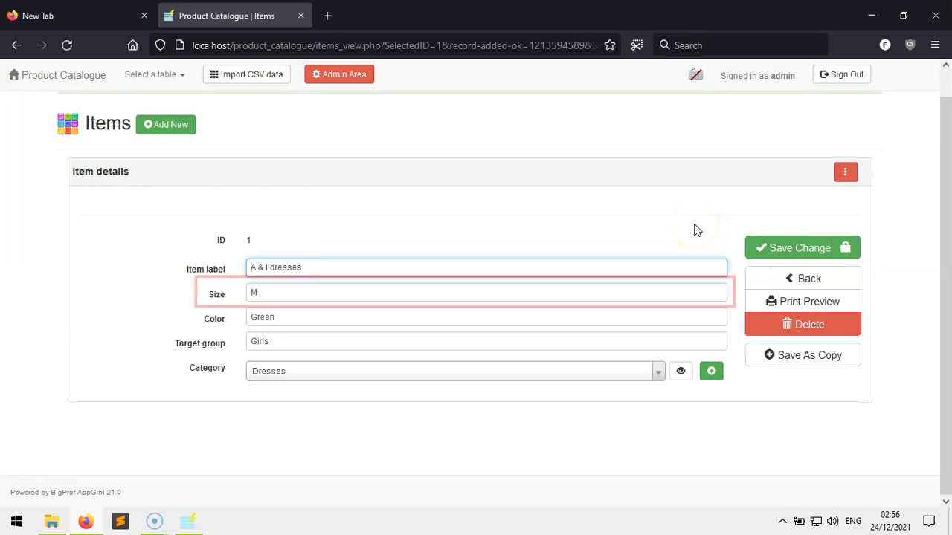
{"action": "left_click", "coordinate": [835, 288]}
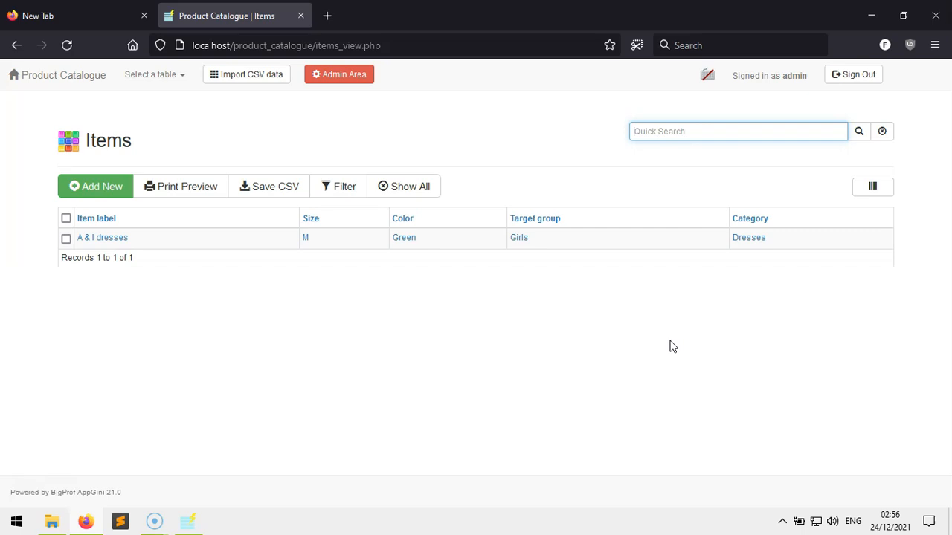
Give the items size field the options XS;;S;;M;;L;;XL;;XXL shown as a drop-down list
{"action": "left_click", "coordinate": [188, 521]}
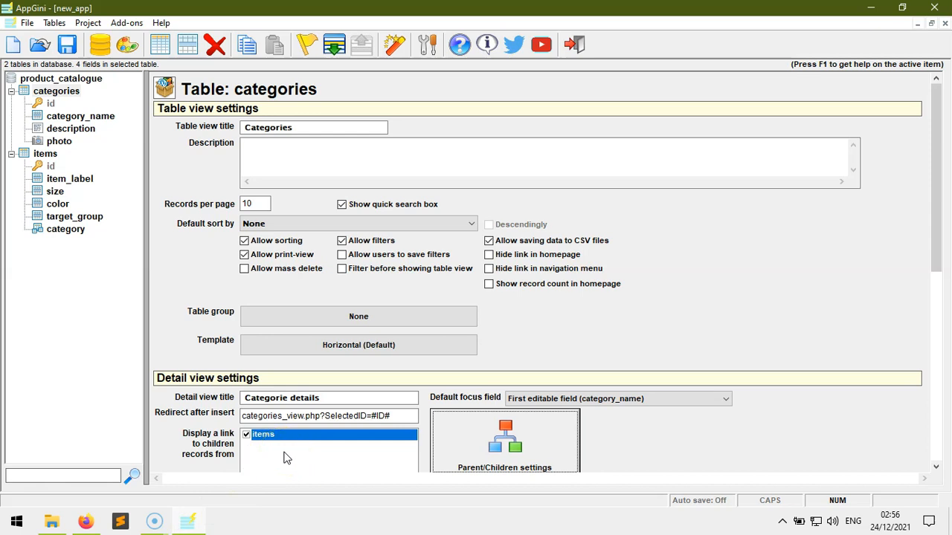
{"action": "left_click", "coordinate": [56, 192]}
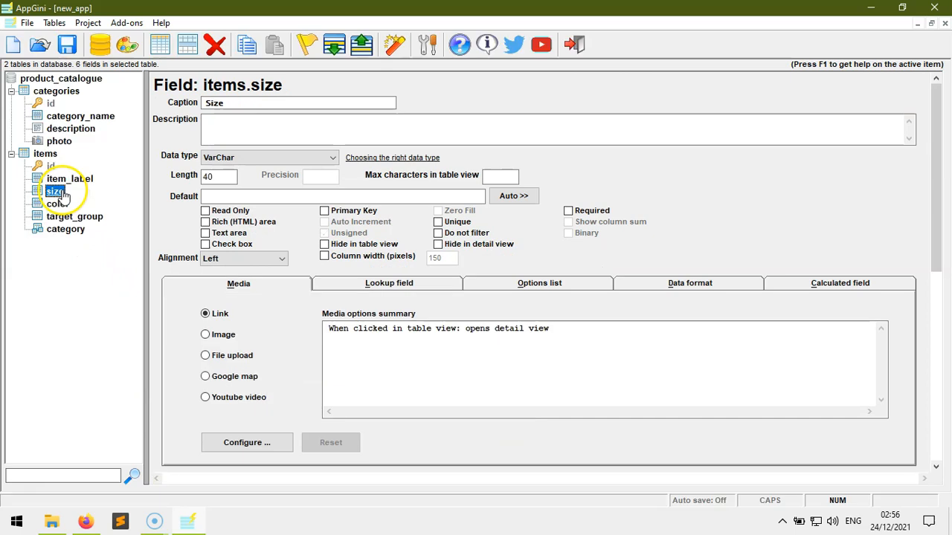
{"action": "left_click", "coordinate": [526, 284]}
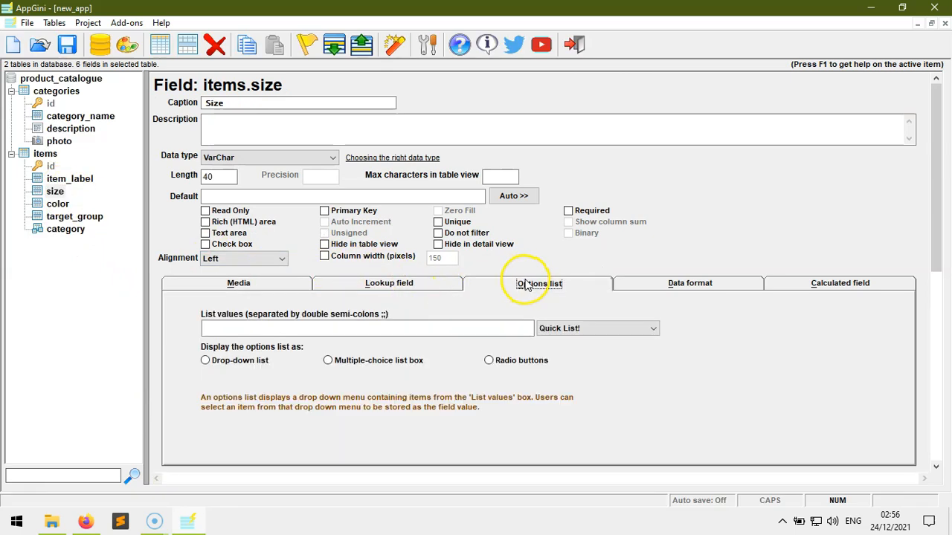
{"action": "left_click", "coordinate": [425, 324]}
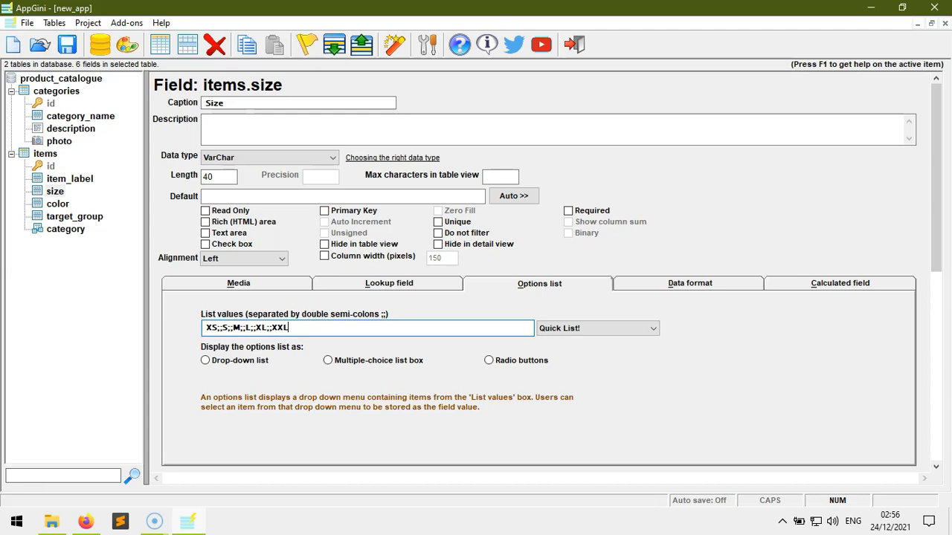
{"action": "left_click", "coordinate": [229, 364]}
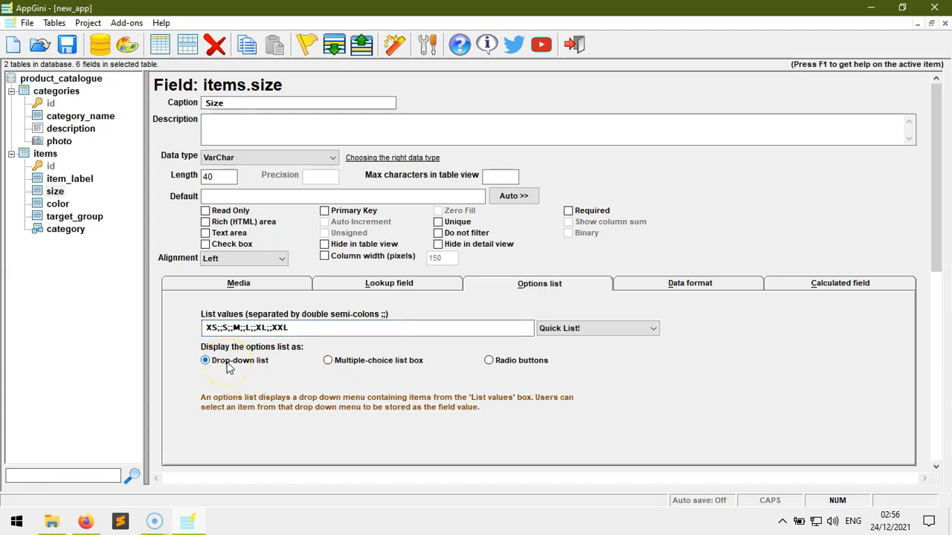
Give target_group the options Women;;Men;;Girls;;Boys shown as radio buttons
{"action": "left_click", "coordinate": [91, 221]}
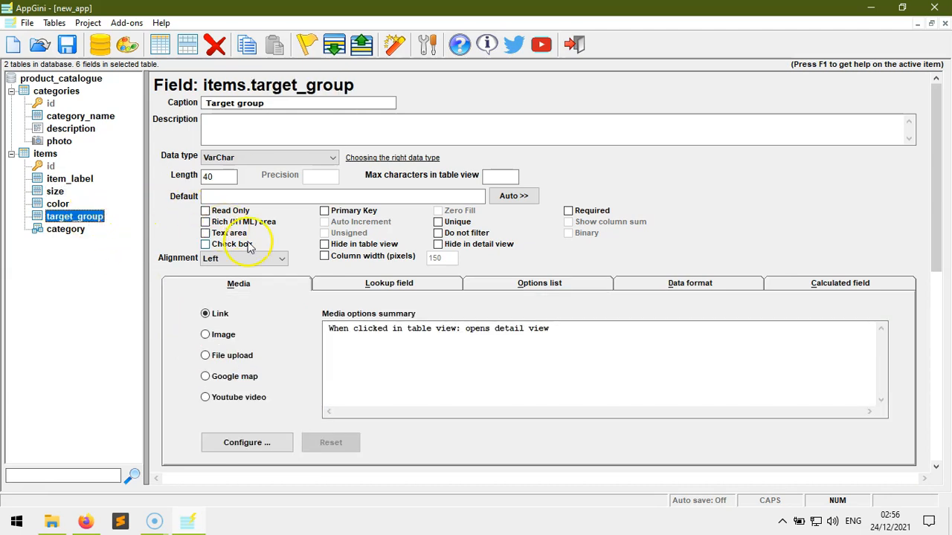
{"action": "left_click", "coordinate": [480, 282]}
{"action": "left_click", "coordinate": [422, 327]}
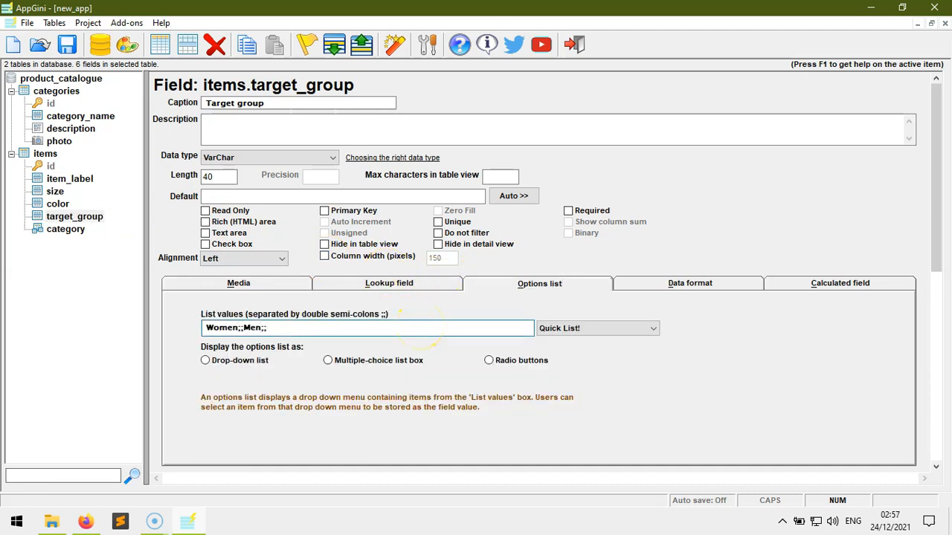
{"action": "left_click", "coordinate": [518, 362]}
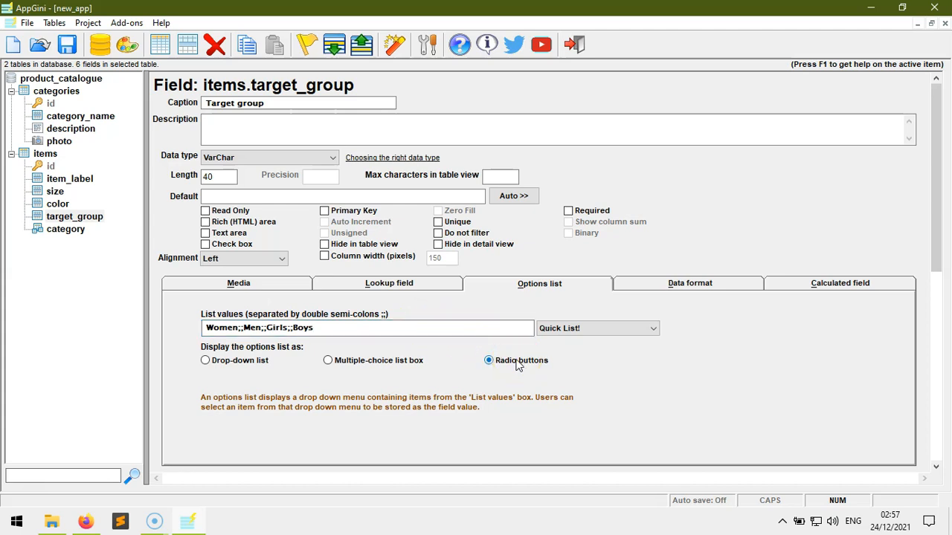
{"action": "left_click", "coordinate": [395, 46]}
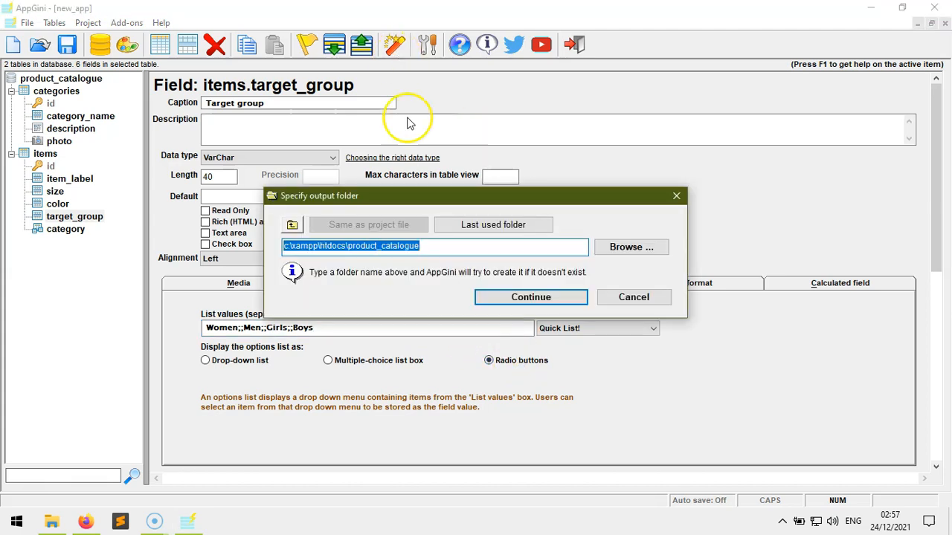
Regenerate the app into the product_catalogue folder, overwriting old files, then return to Firefox
{"action": "left_click", "coordinate": [532, 298]}
{"action": "left_click", "coordinate": [550, 383]}
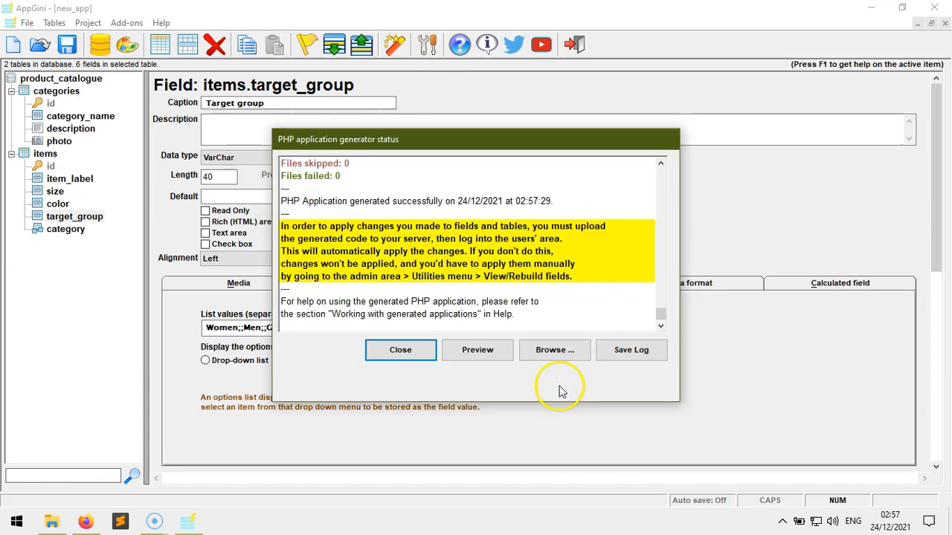
{"action": "left_click", "coordinate": [398, 350]}
{"action": "key", "text": "alt+Tab"}
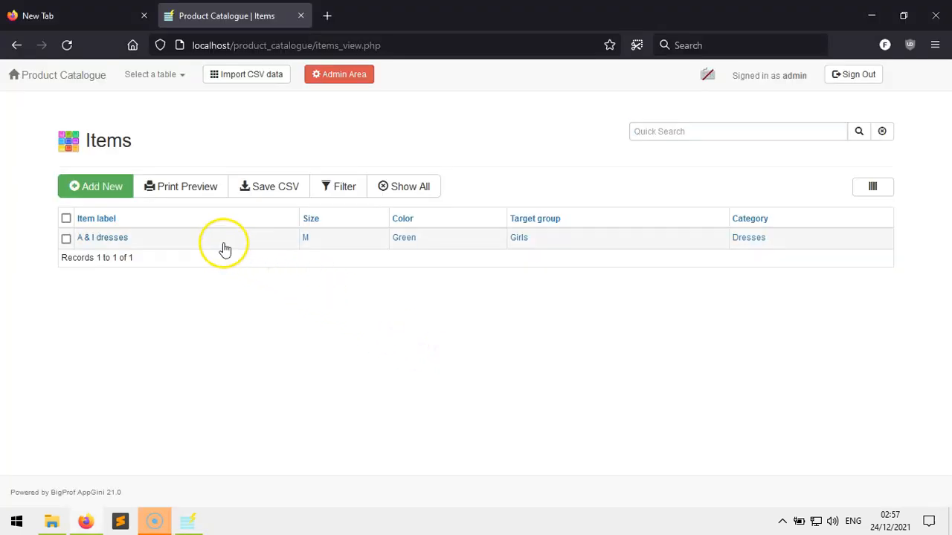
Start a new item labelled 'Y & M T-shirt' with size S and colour Blue
{"action": "left_click", "coordinate": [107, 193]}
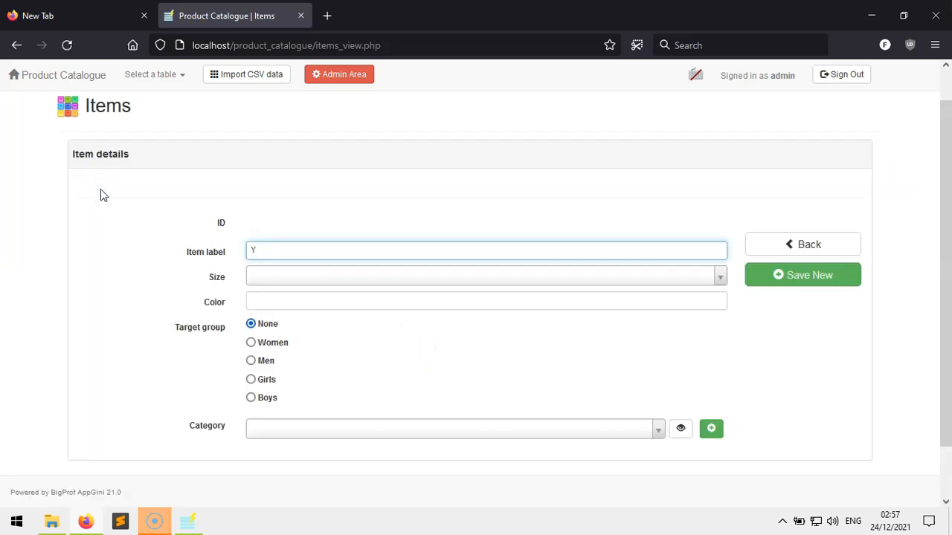
{"action": "type", "text": "Y & M T-shirt"}
{"action": "left_click", "coordinate": [314, 278]}
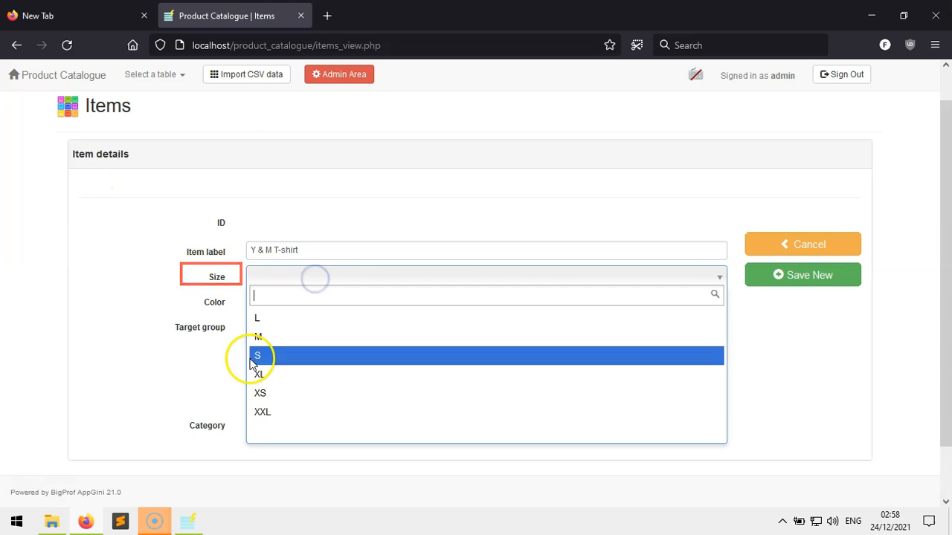
{"action": "left_click", "coordinate": [252, 362]}
{"action": "left_click", "coordinate": [338, 304]}
{"action": "type", "text": "Blue"}
Set target group Women and category T-shirts, save the item, and go back to Items
{"action": "left_click", "coordinate": [271, 342]}
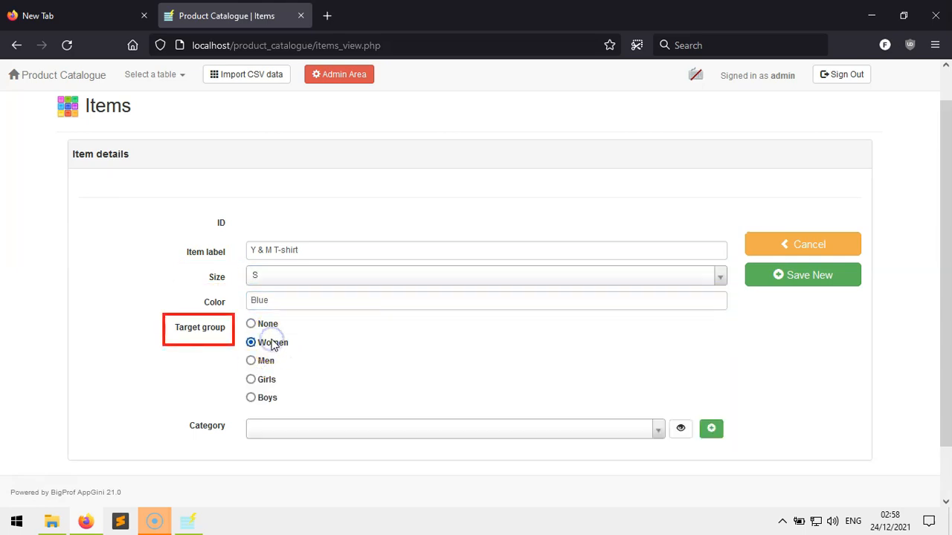
{"action": "left_click", "coordinate": [365, 427]}
{"action": "left_click", "coordinate": [298, 476]}
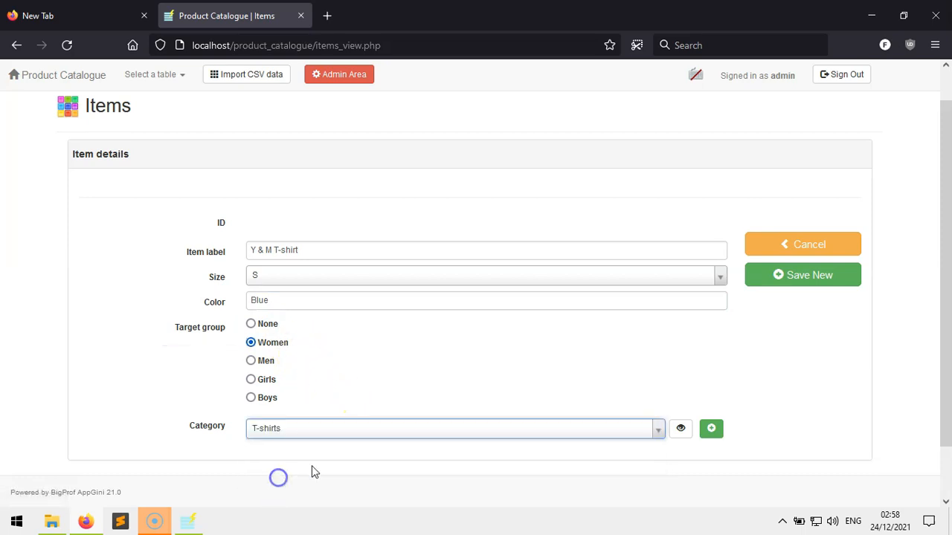
{"action": "left_click", "coordinate": [786, 279]}
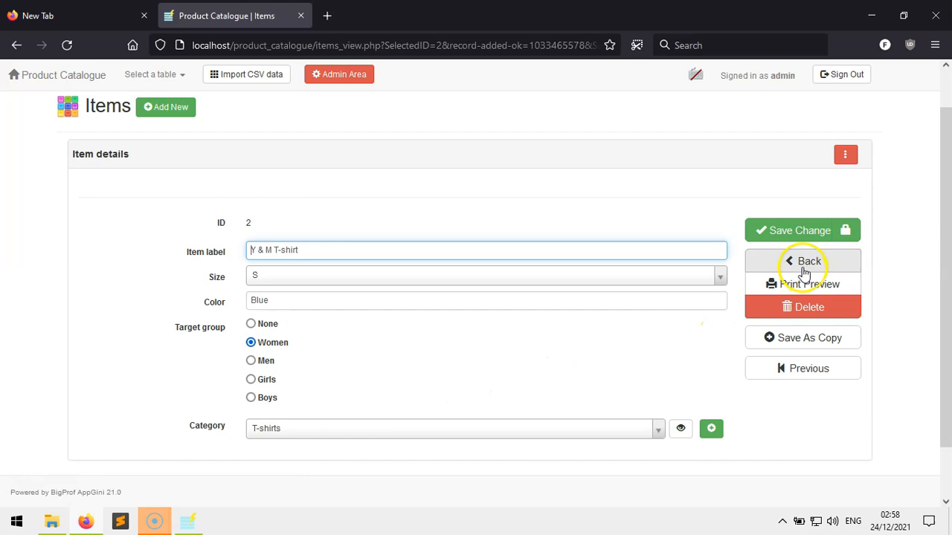
{"action": "left_click", "coordinate": [801, 263]}
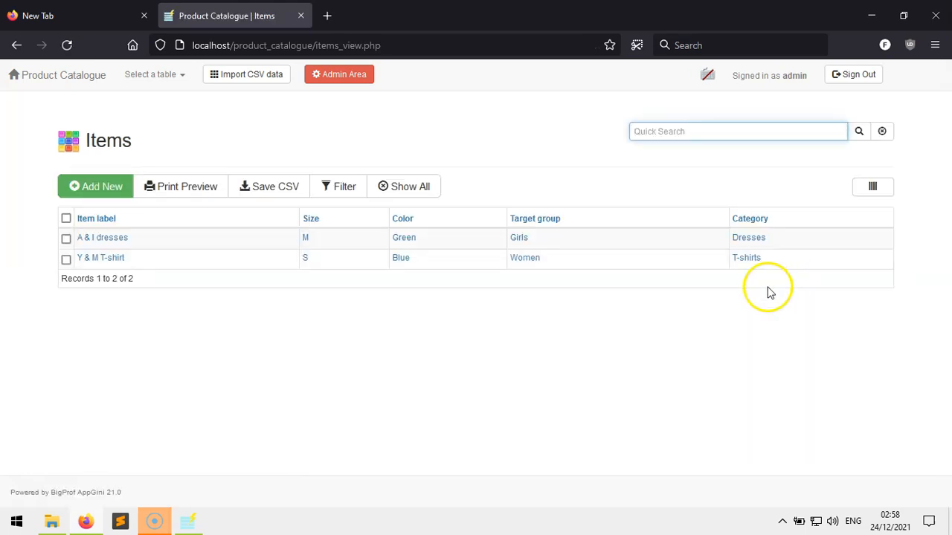